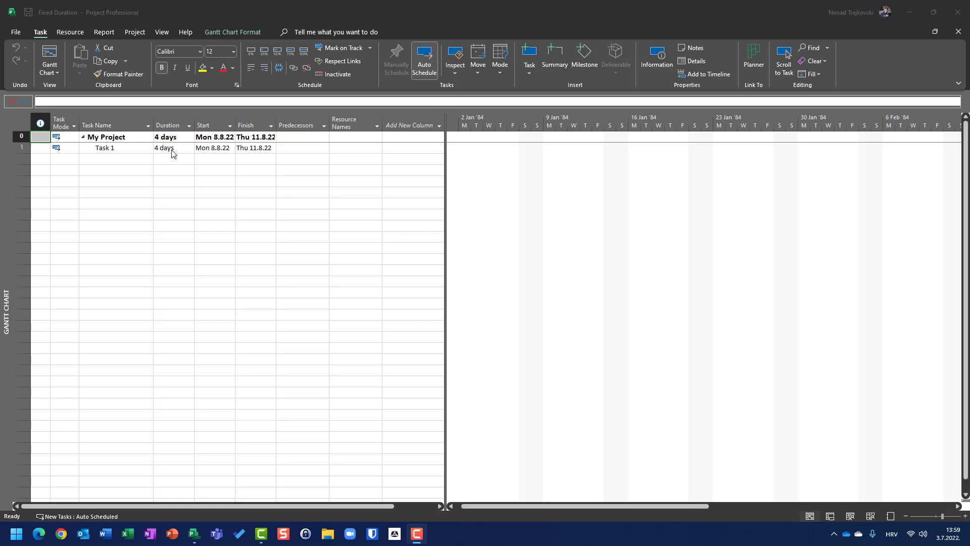
# Review the project's resources in the Resource Sheet view and return to the Gantt Chart.
pyautogui.click(165, 34)
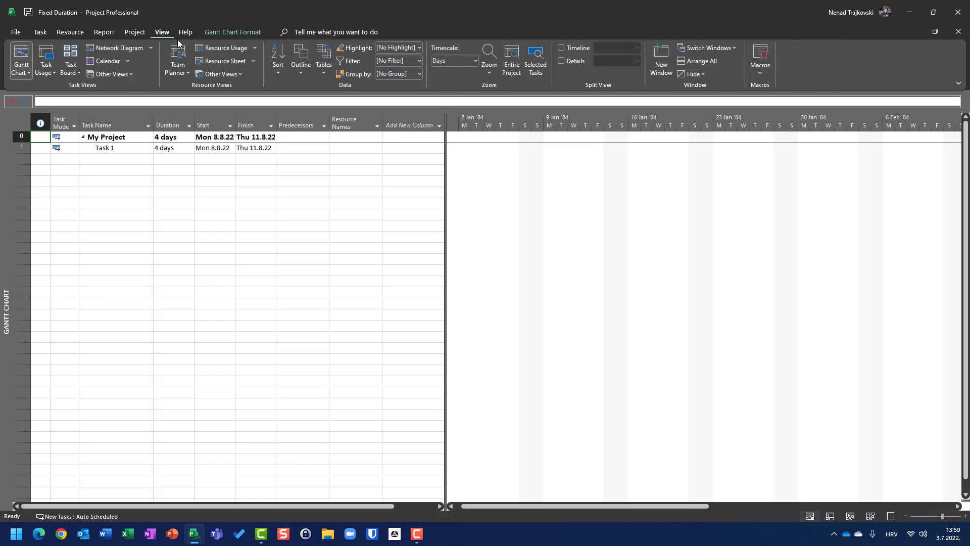
pyautogui.click(222, 61)
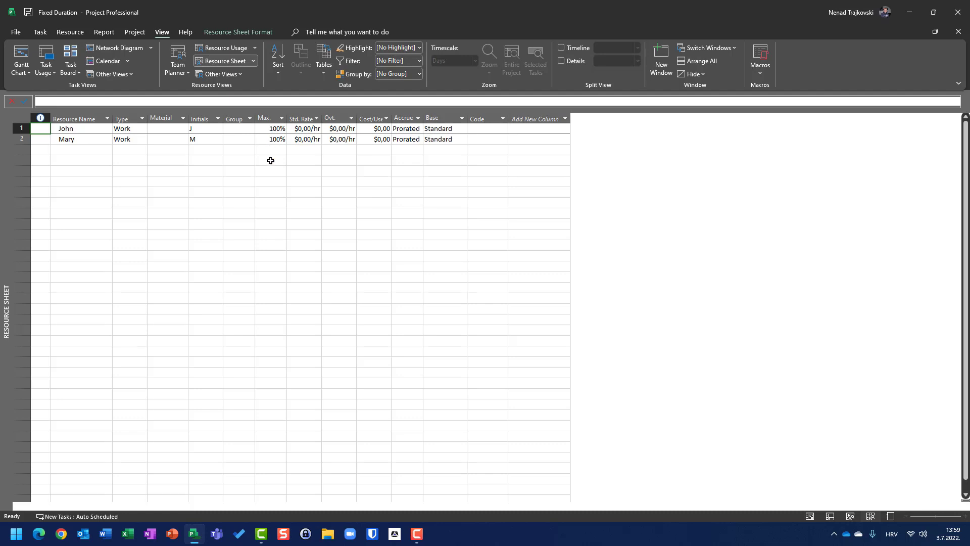
pyautogui.click(22, 55)
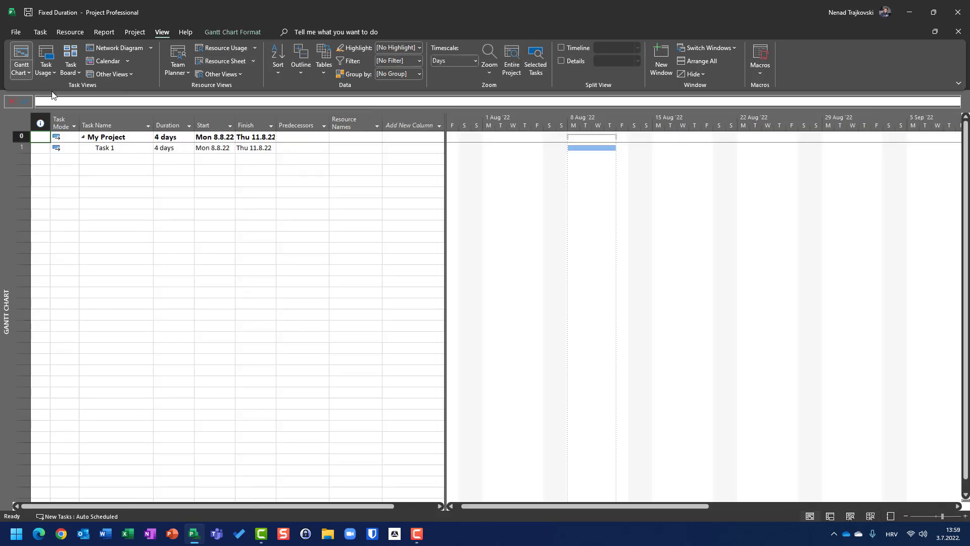
# Show Task 1 in the Task Usage view, scroll the timescale to its work, and display the Task Form in a split view.
pyautogui.click(15, 152)
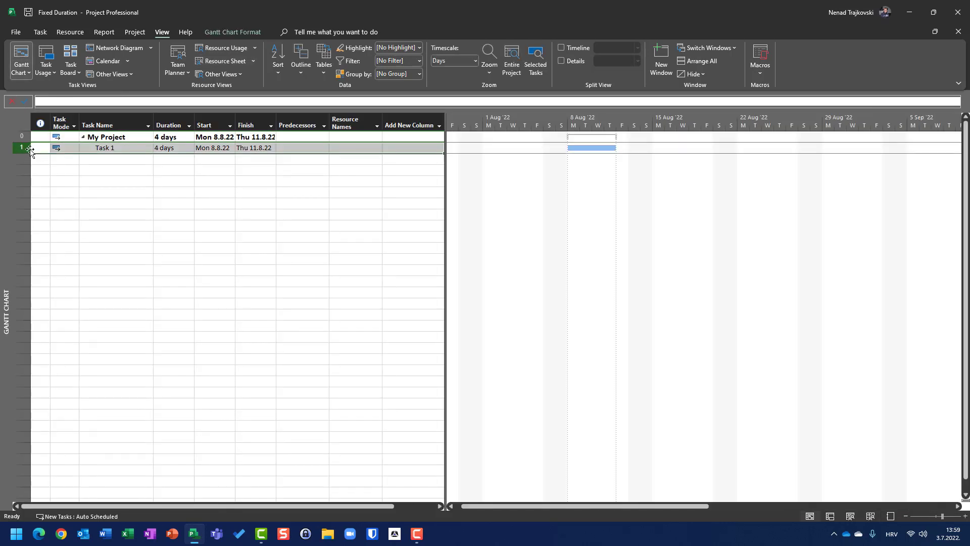
pyautogui.click(44, 56)
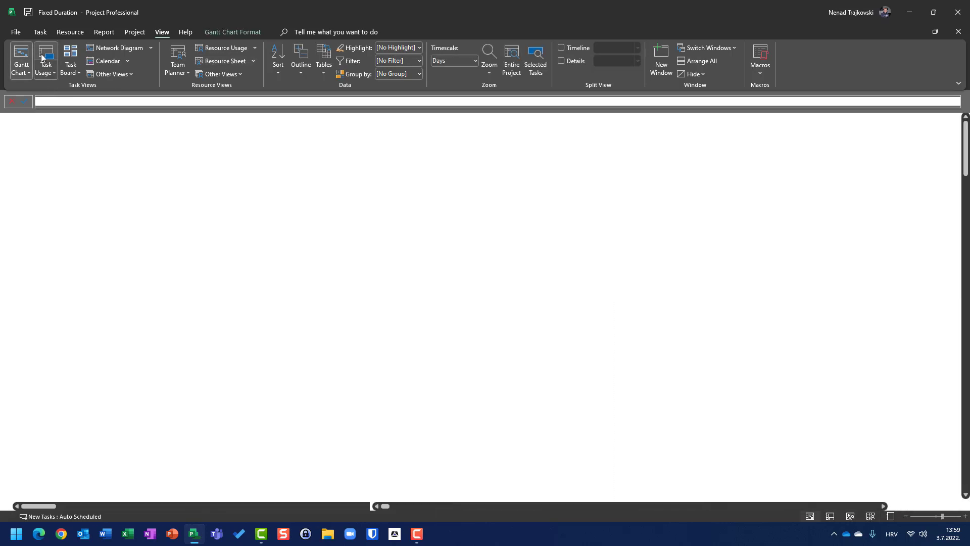
pyautogui.rightClick(92, 148)
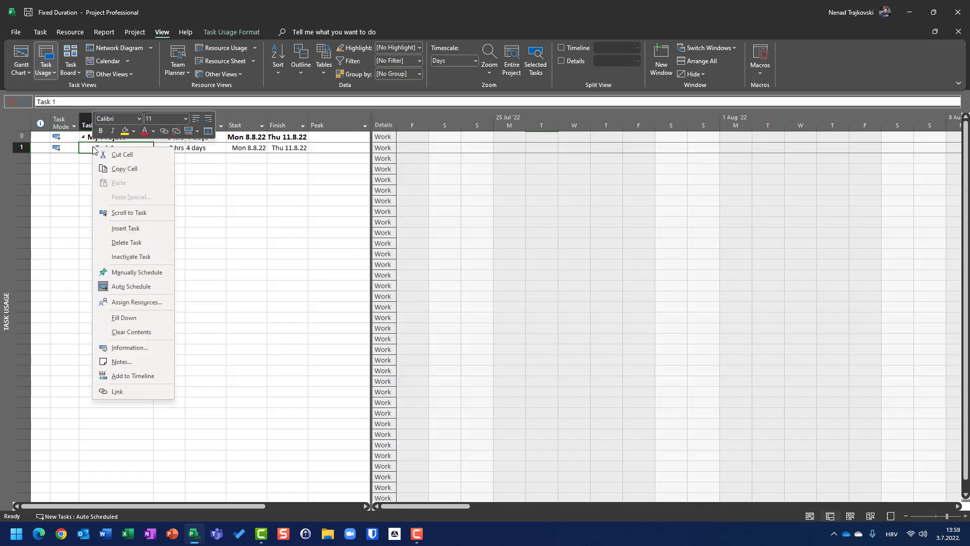
pyautogui.click(139, 215)
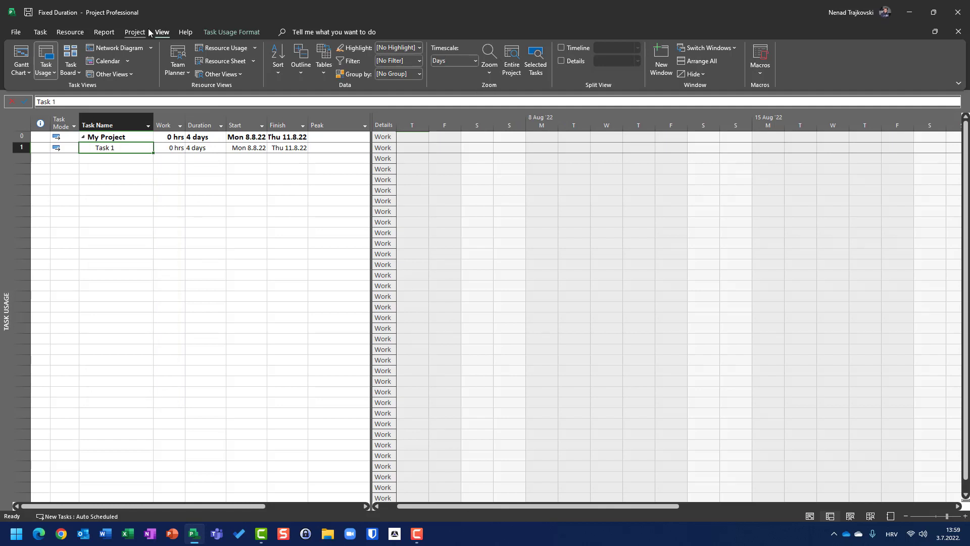
pyautogui.click(561, 62)
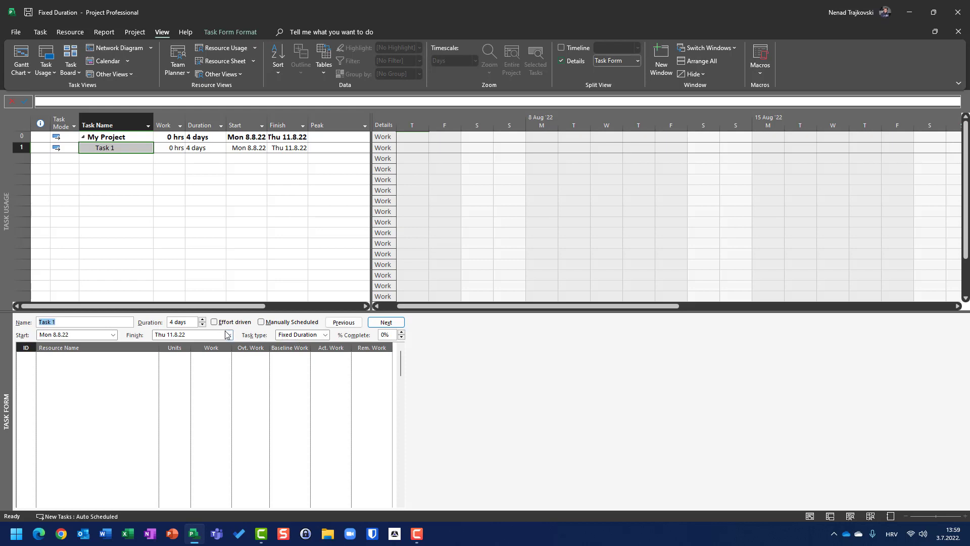
# Assign both available resources to Task 1 at the same time, with effort-driven scheduling off.
pyautogui.click(154, 358)
pyautogui.click(154, 359)
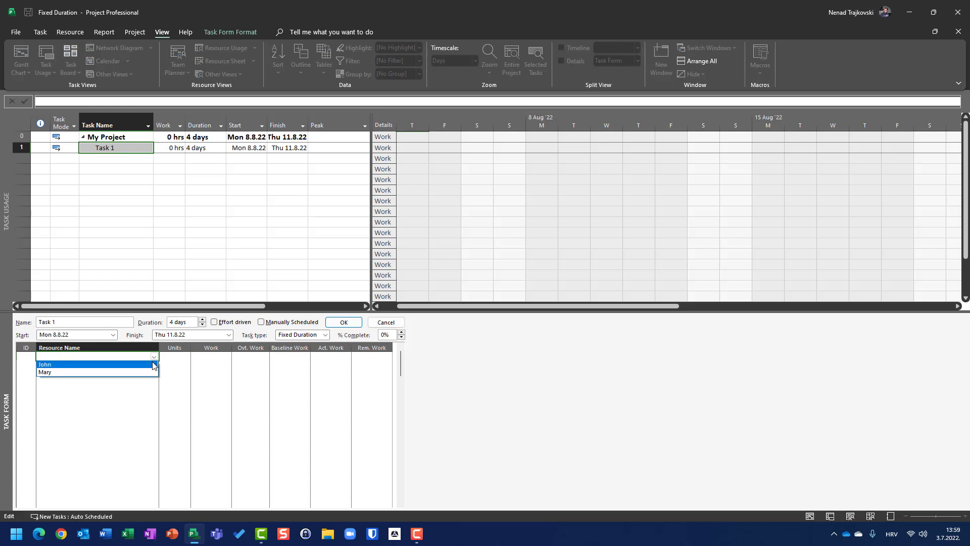
pyautogui.click(152, 362)
pyautogui.click(154, 367)
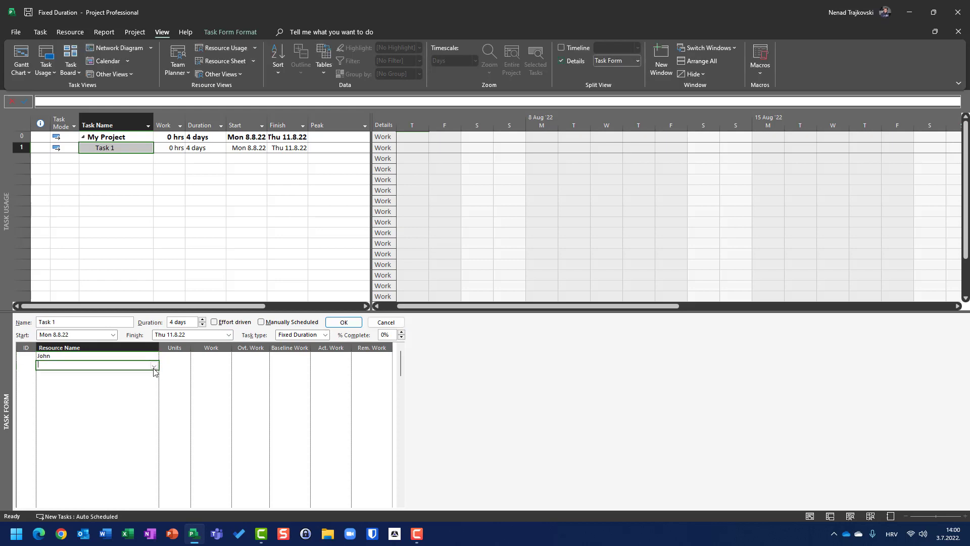
pyautogui.click(153, 366)
pyautogui.click(152, 381)
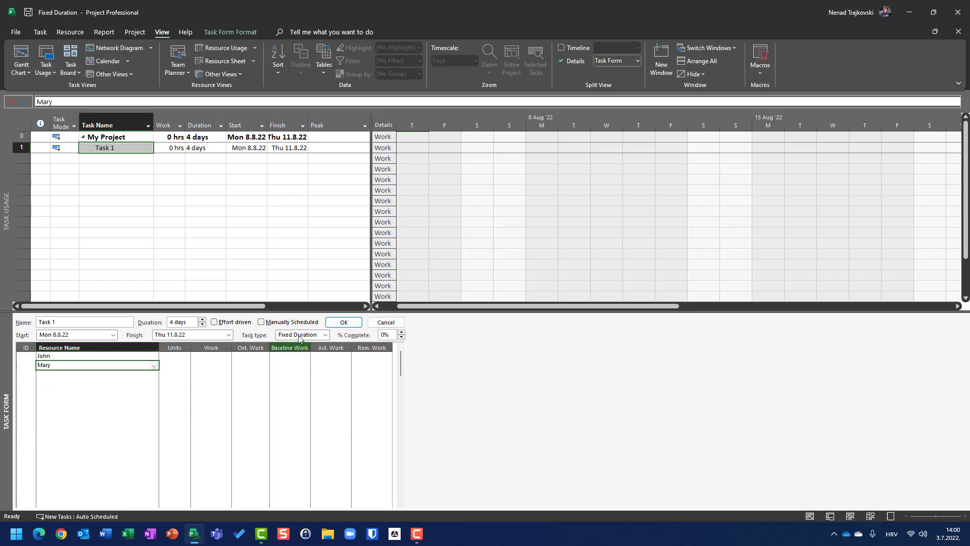
pyautogui.click(344, 322)
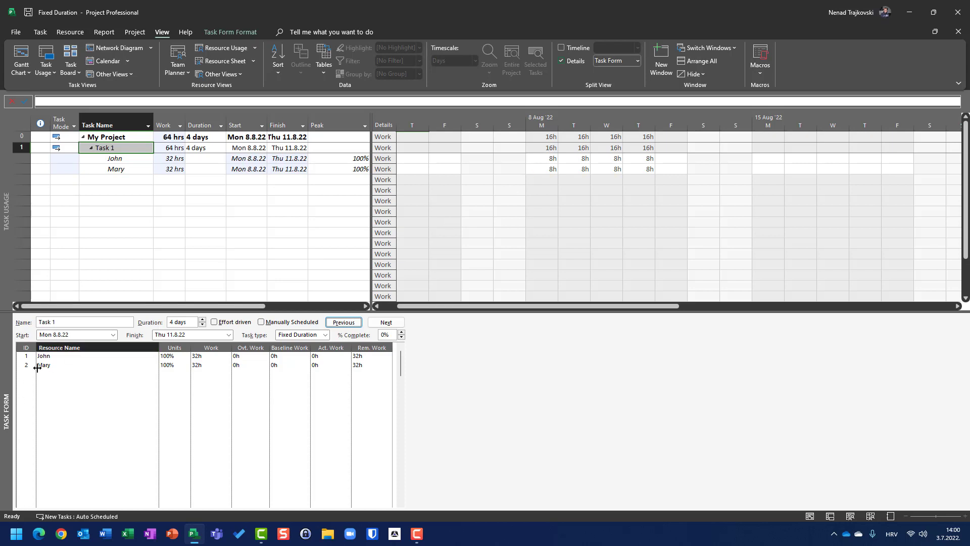
# Remove both resource assignments from Task 1.
pyautogui.click(50, 358)
pyautogui.press('Delete')
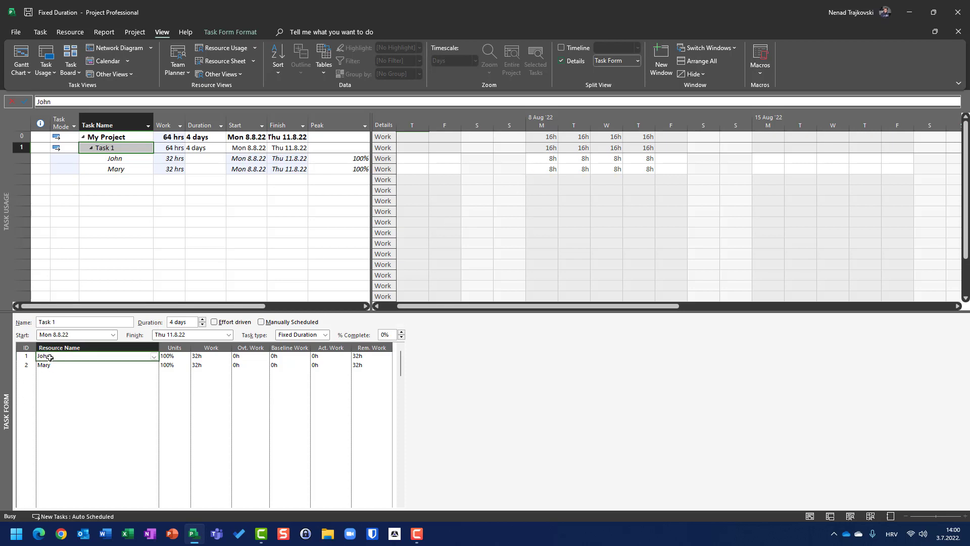
pyautogui.press('Delete')
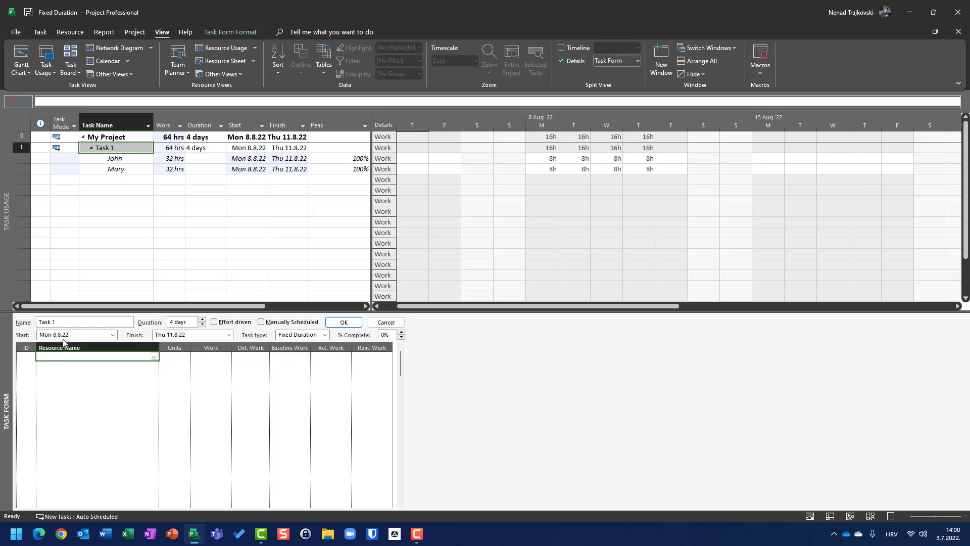
pyautogui.click(342, 323)
# Make Task 1 effort driven and assign both available resources to it at the same time.
pyautogui.click(221, 323)
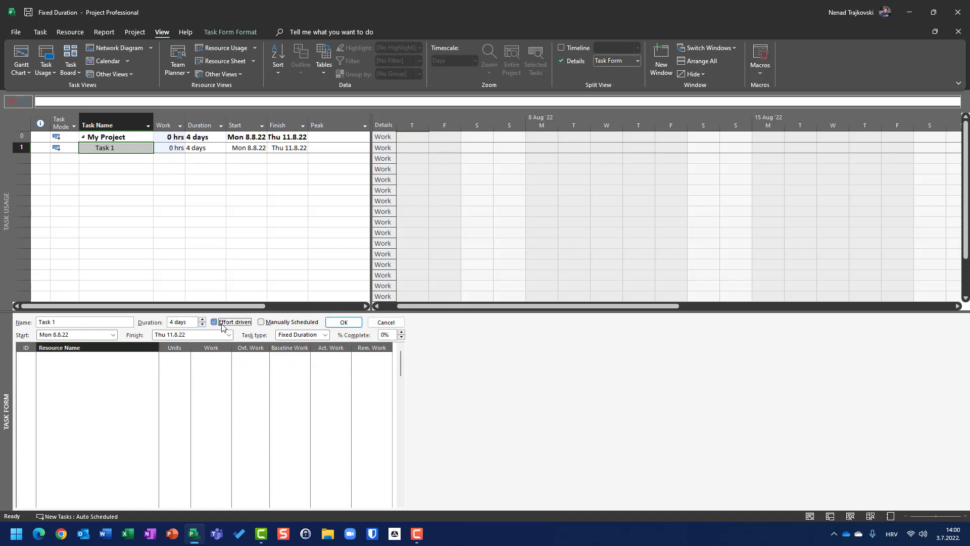
pyautogui.click(154, 359)
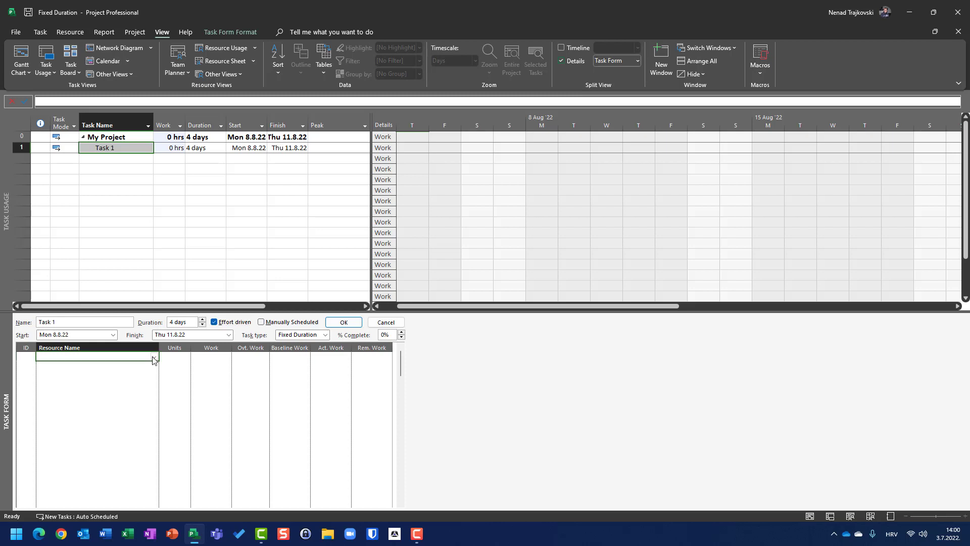
pyautogui.click(154, 359)
pyautogui.click(146, 365)
pyautogui.press('Return')
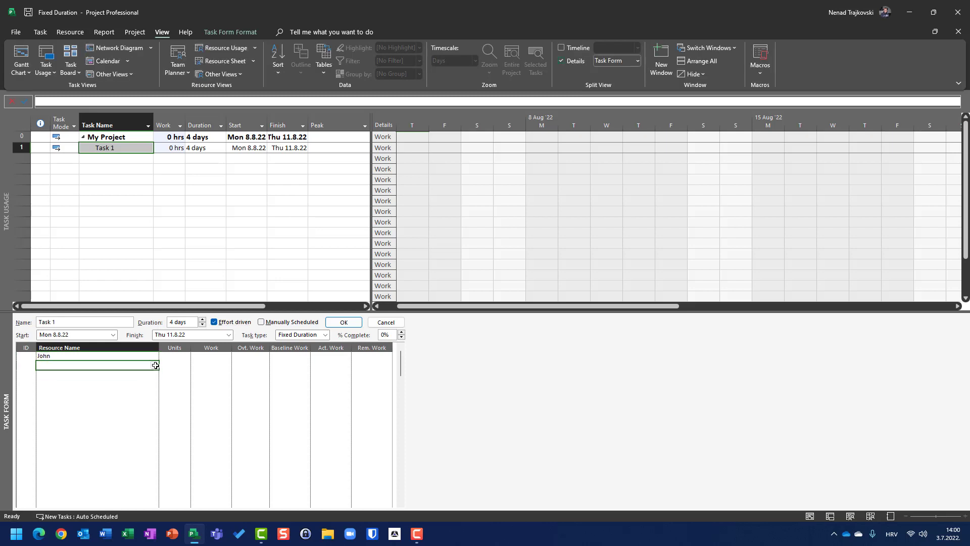
pyautogui.click(156, 365)
pyautogui.click(141, 382)
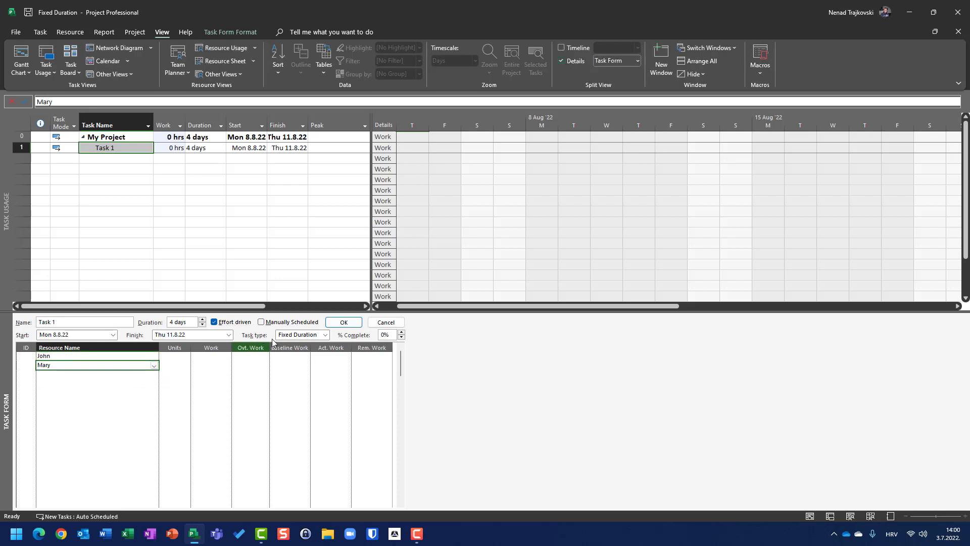
pyautogui.click(344, 322)
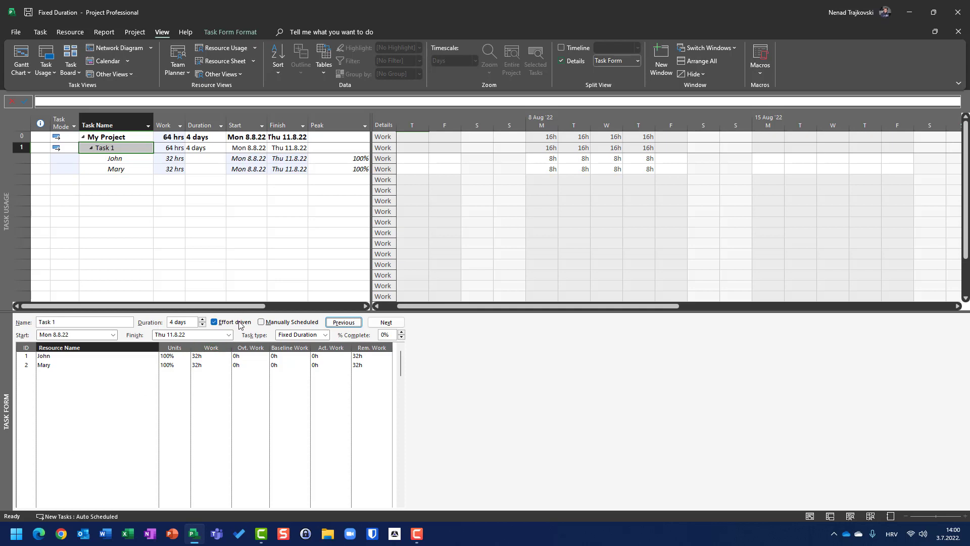
# Remove both resources from Task 1 and turn off its effort-driven option.
pyautogui.click(43, 356)
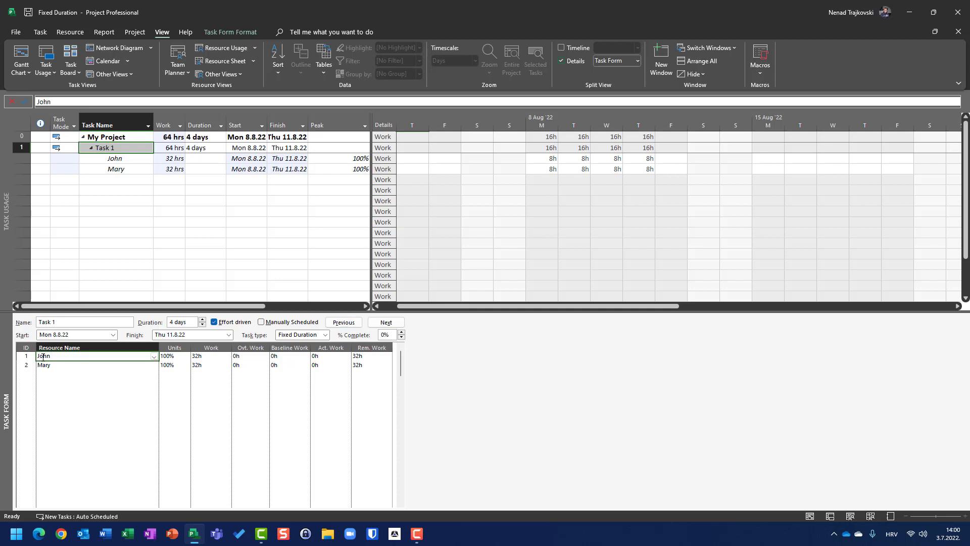
pyautogui.press('Delete')
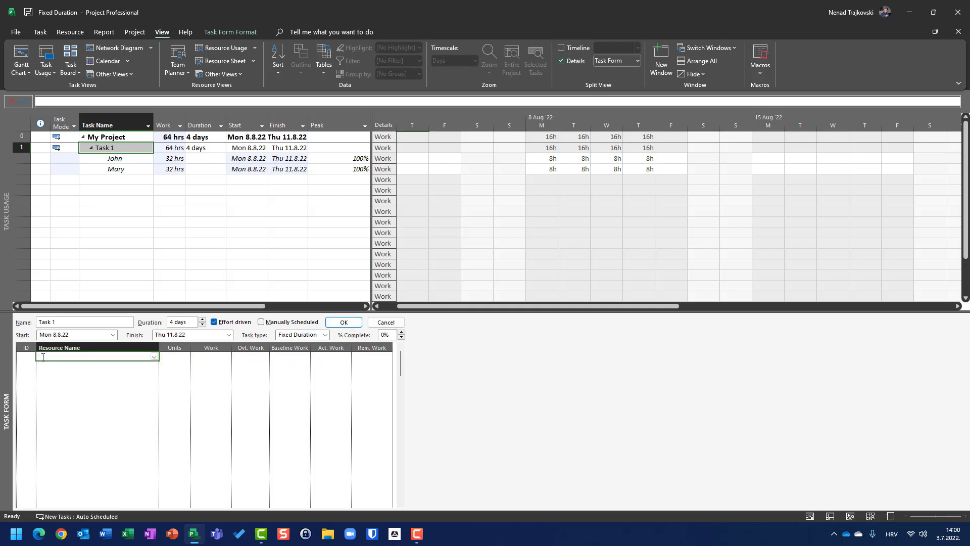
pyautogui.click(344, 322)
pyautogui.click(214, 321)
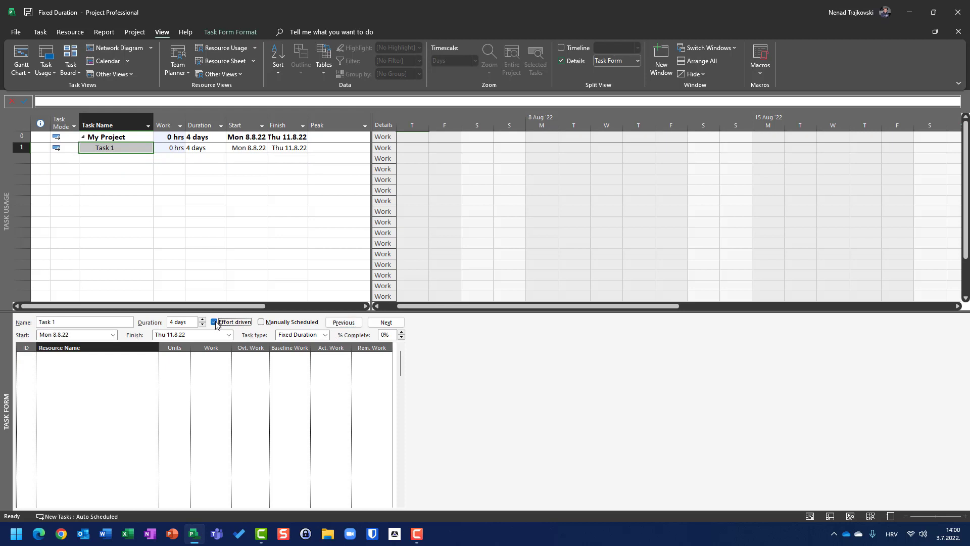
pyautogui.click(347, 323)
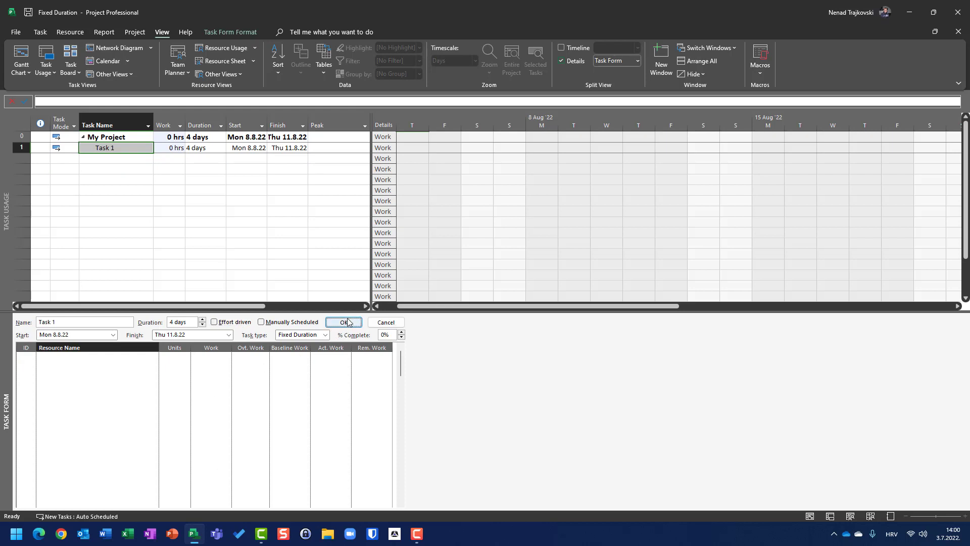
# Assign only the first listed resource to Task 1.
pyautogui.click(154, 356)
pyautogui.click(153, 357)
pyautogui.click(51, 364)
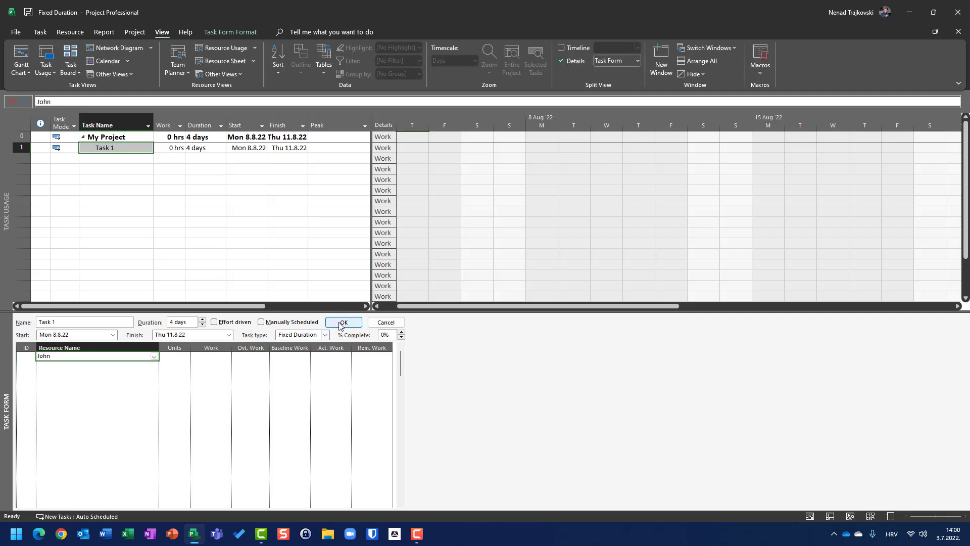
pyautogui.click(340, 324)
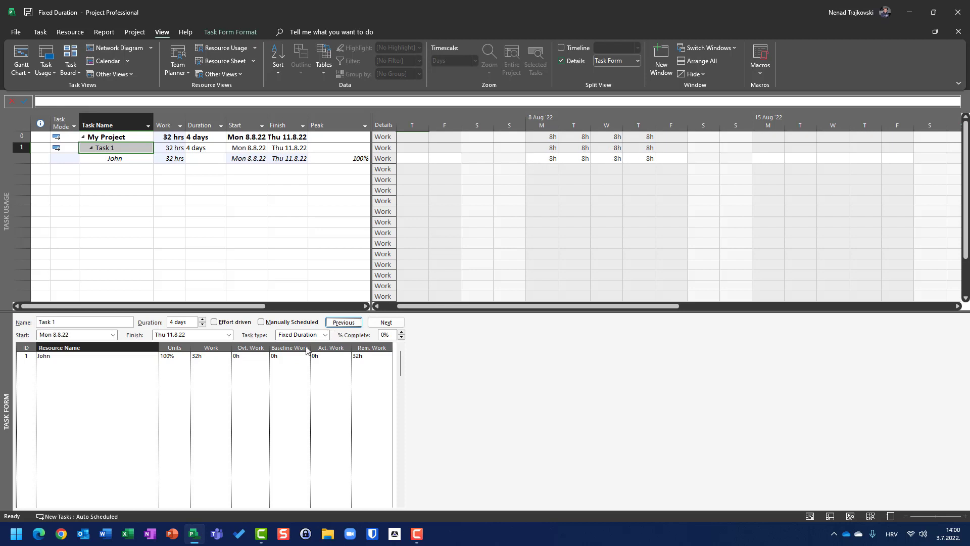
# Add the second resource to Task 1 with effort-driven scheduling off, and undo that assignment.
pyautogui.click(152, 364)
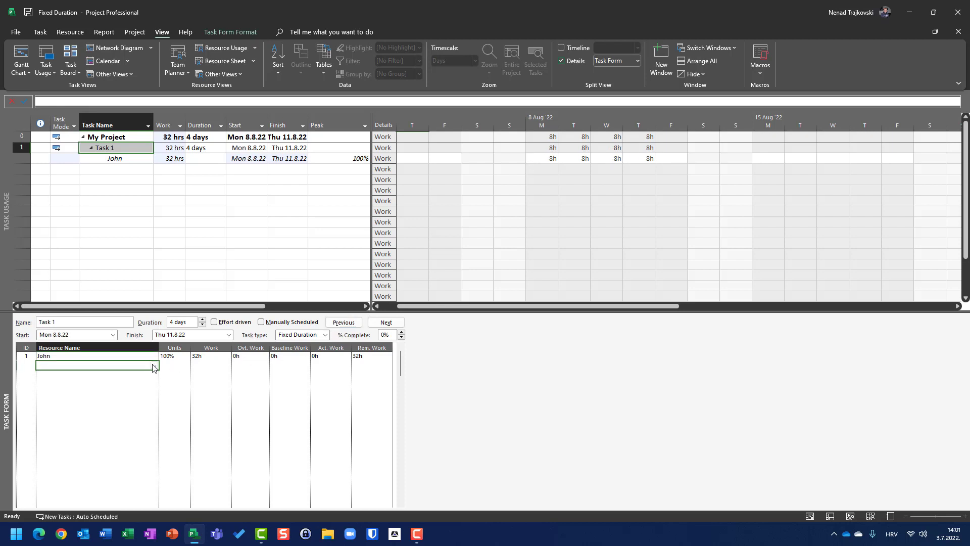
pyautogui.click(153, 365)
pyautogui.click(143, 383)
pyautogui.click(351, 323)
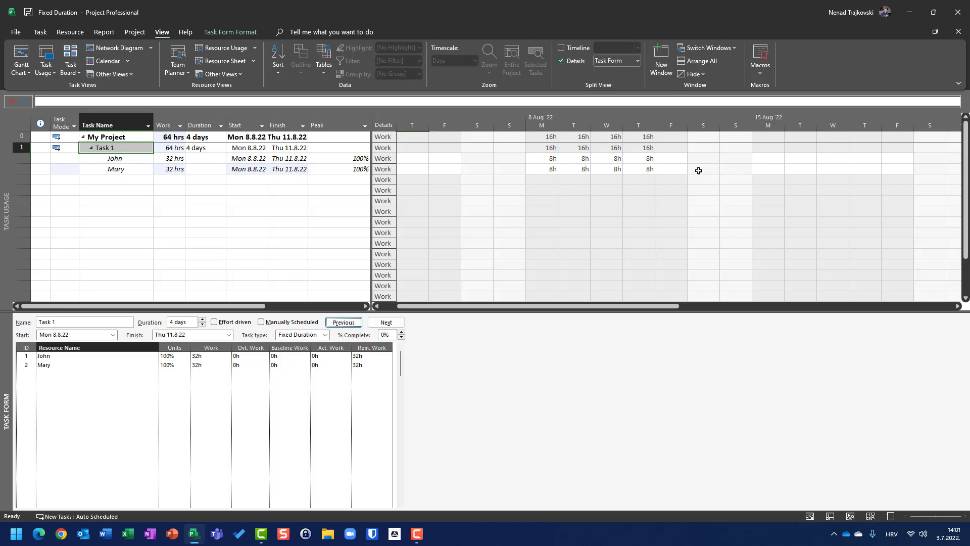
pyautogui.hotkey('ctrl', 'z')
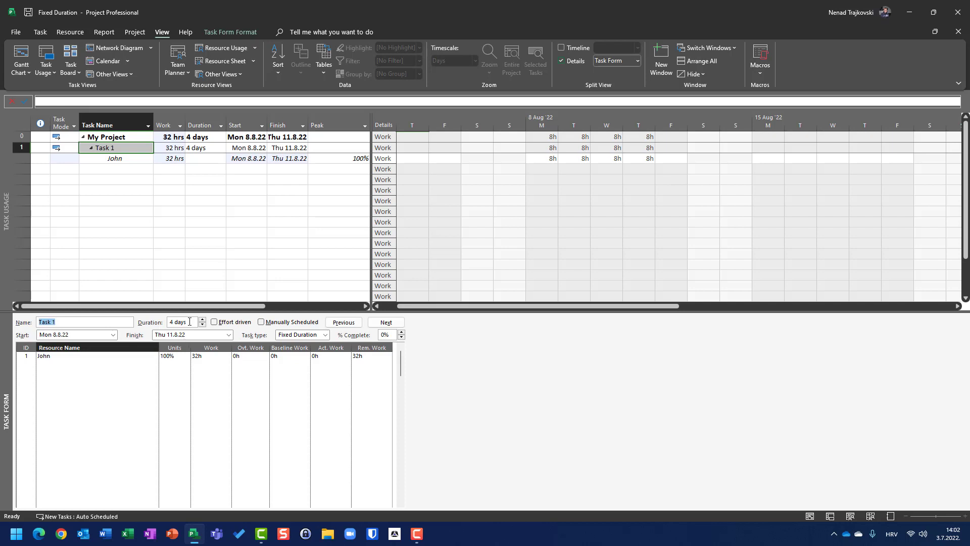
# Repeat the non-effort-driven assignment of the second resource to Task 1 and undo it again.
pyautogui.click(136, 365)
pyautogui.click(154, 366)
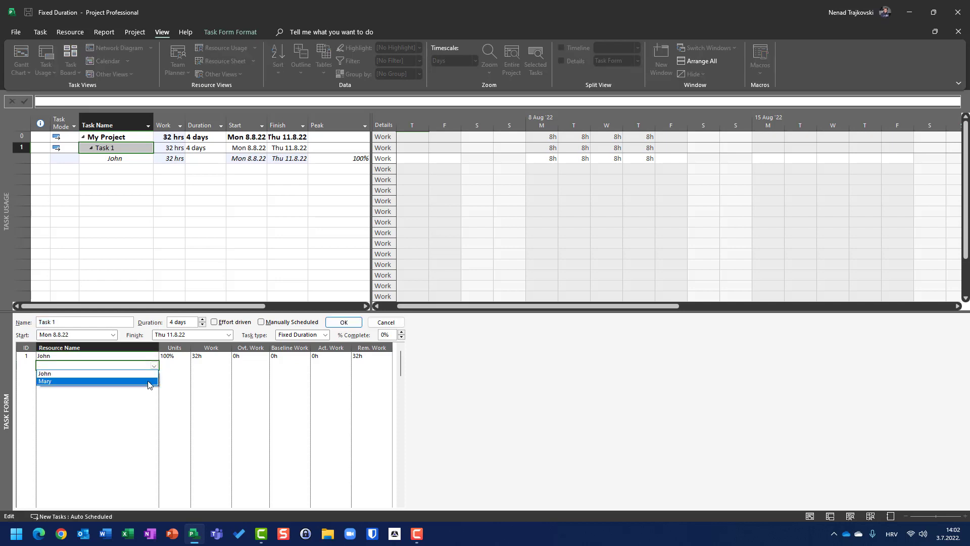
pyautogui.click(150, 380)
pyautogui.click(344, 322)
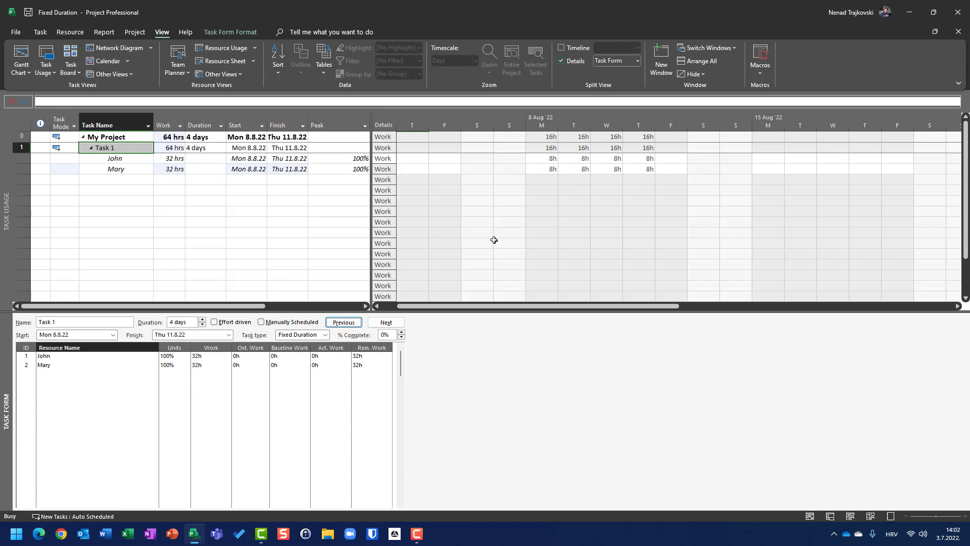
pyautogui.hotkey('ctrl', 'z')
# Make Task 1 effort driven and add the second resource alongside the one already assigned.
pyautogui.click(222, 323)
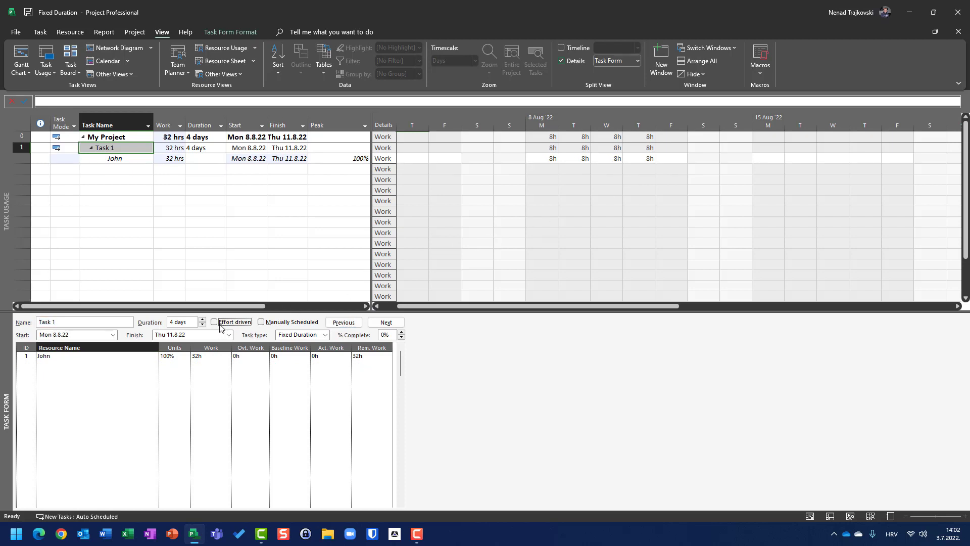
pyautogui.click(331, 324)
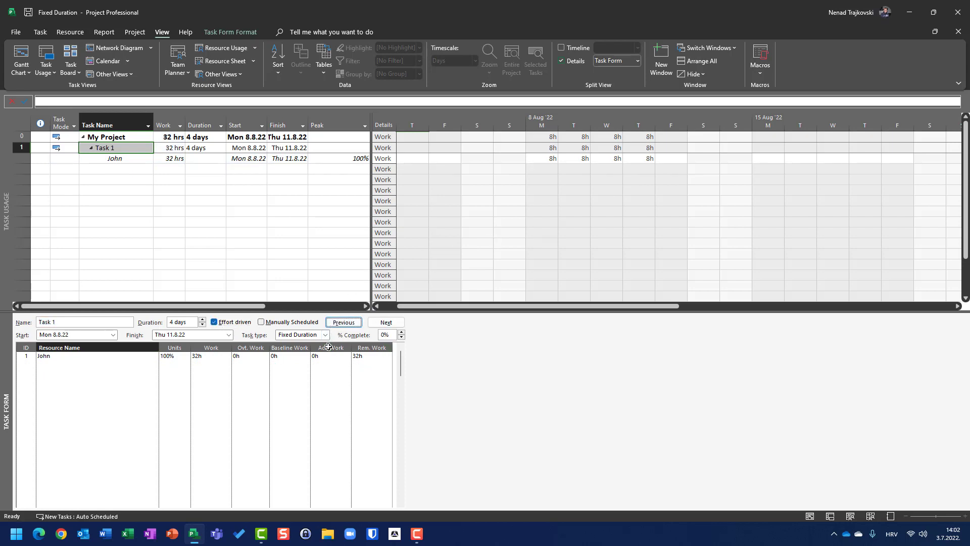
pyautogui.click(148, 366)
pyautogui.click(154, 364)
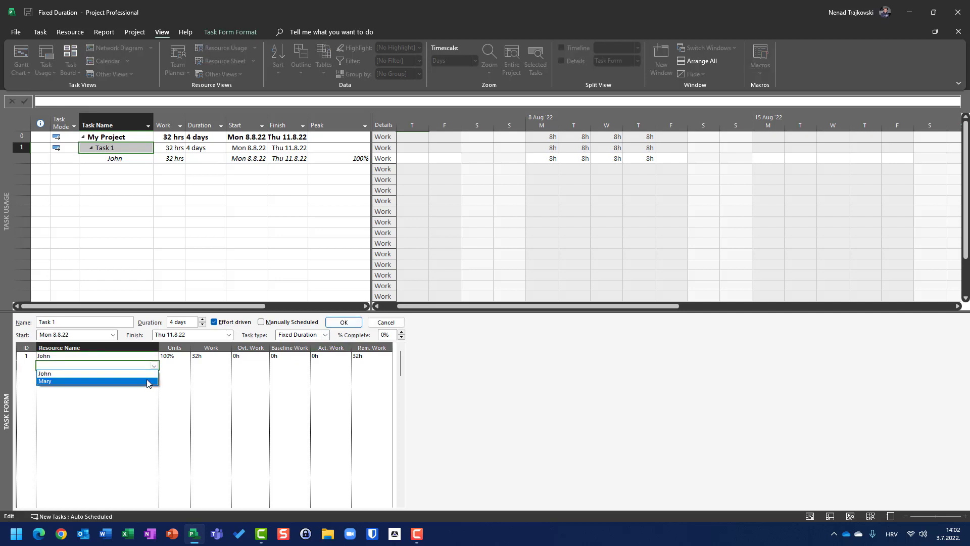
pyautogui.click(148, 382)
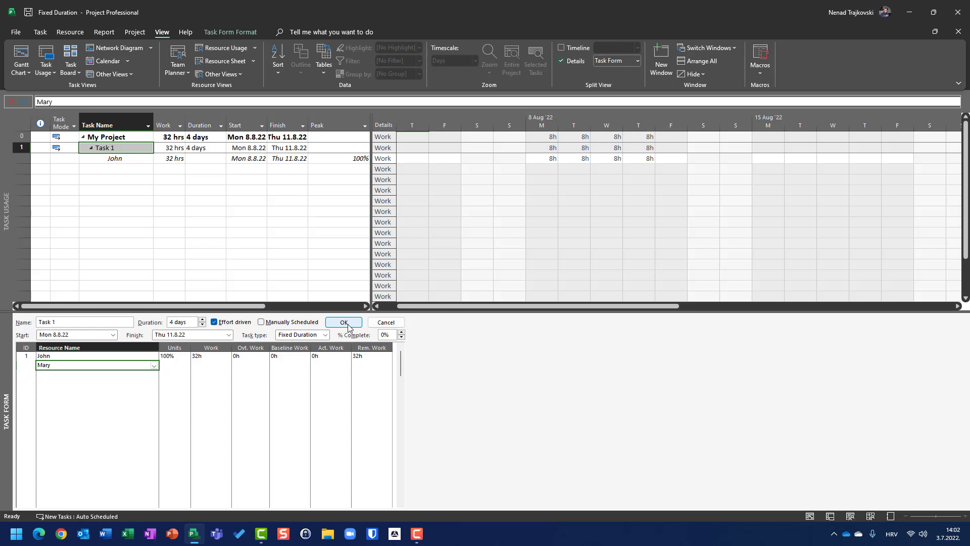
pyautogui.click(348, 327)
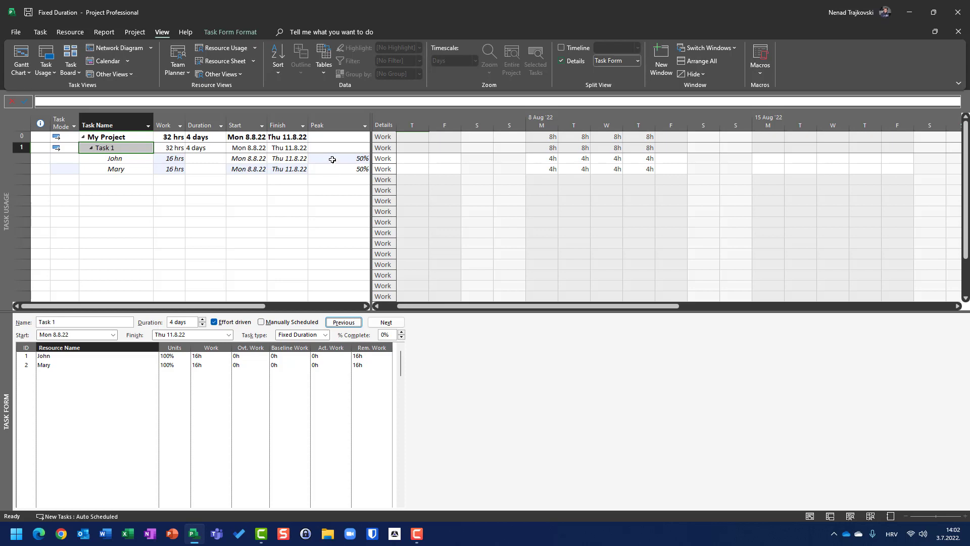
# Undo the second resource's assignment to Task 1 and add that resource again with effort-driven scheduling on.
pyautogui.hotkey('ctrl', 'z')
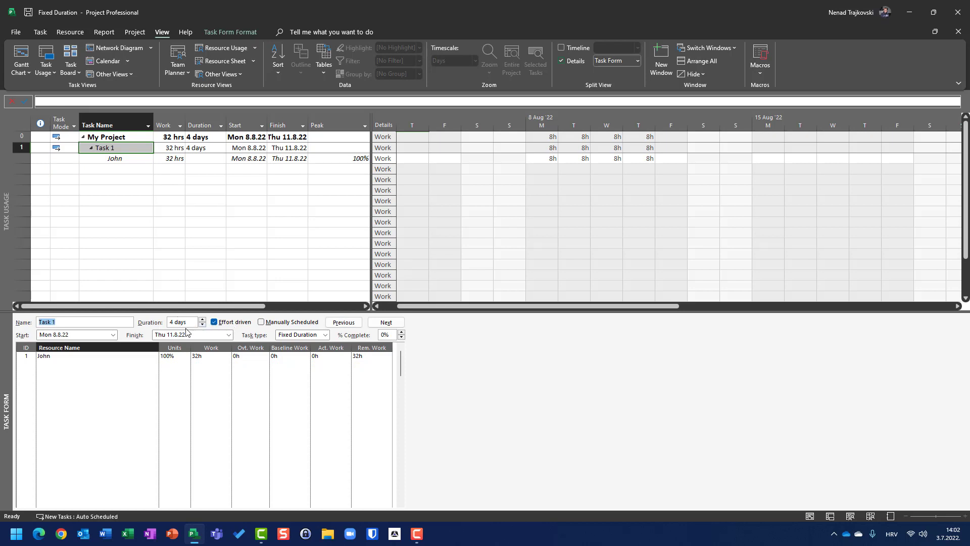
pyautogui.click(151, 365)
pyautogui.click(154, 365)
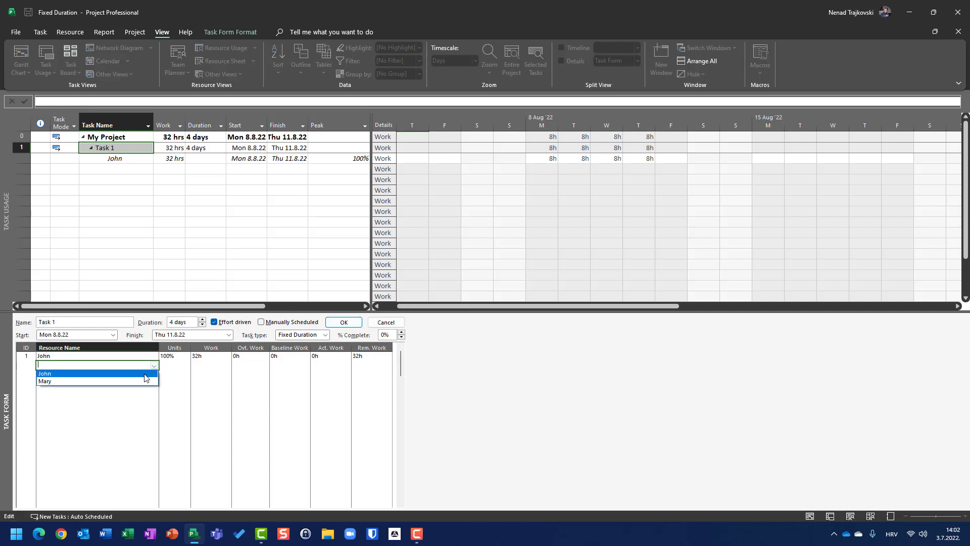
pyautogui.click(138, 382)
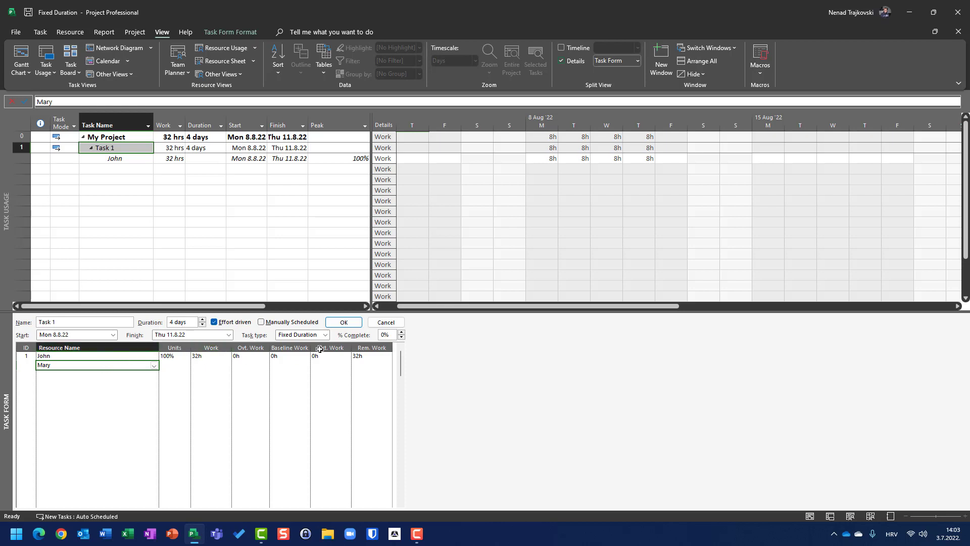
pyautogui.click(344, 323)
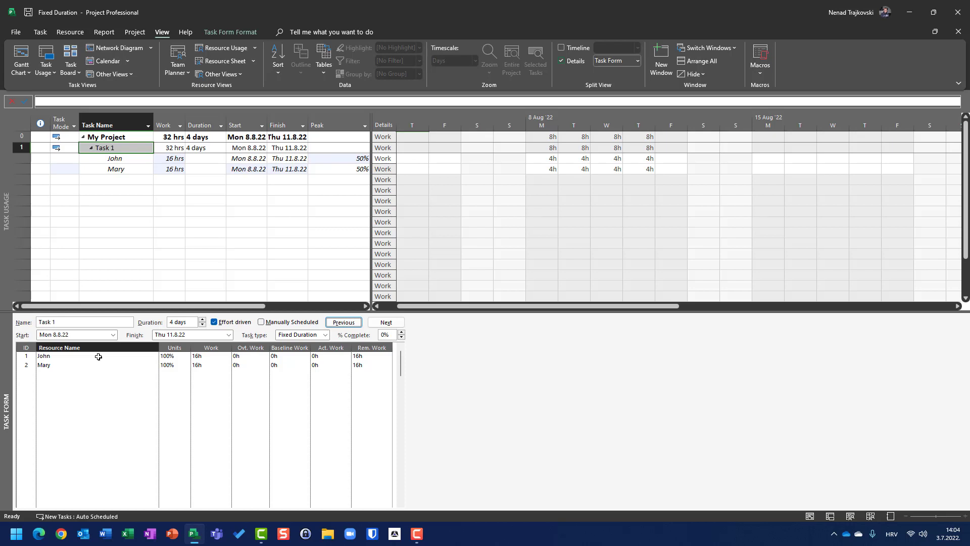
# With only the first resource on Task 1, turn off effort-driven scheduling and add the second resource, and undo that change.
pyautogui.click(218, 322)
pyautogui.click(151, 365)
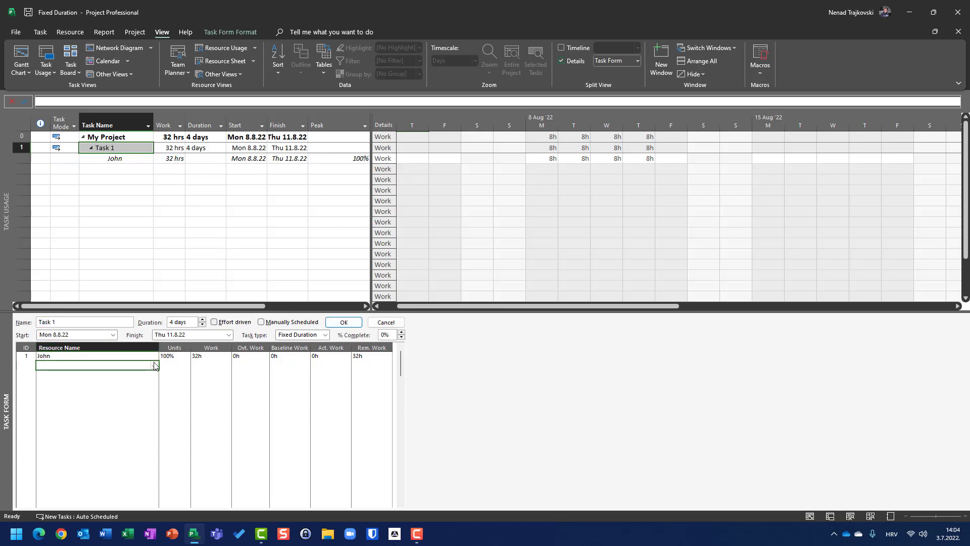
pyautogui.click(153, 365)
pyautogui.click(121, 384)
pyautogui.click(343, 322)
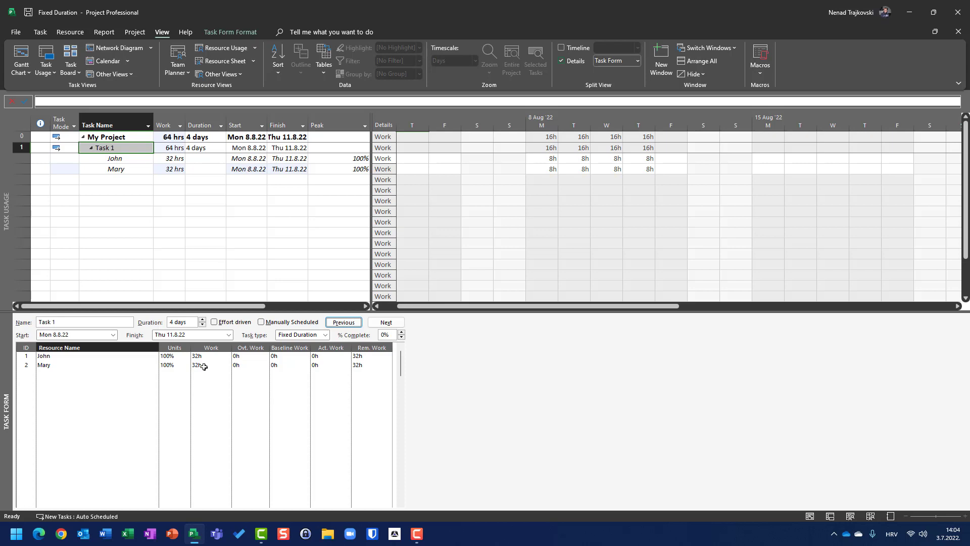
pyautogui.hotkey('ctrl', 'z')
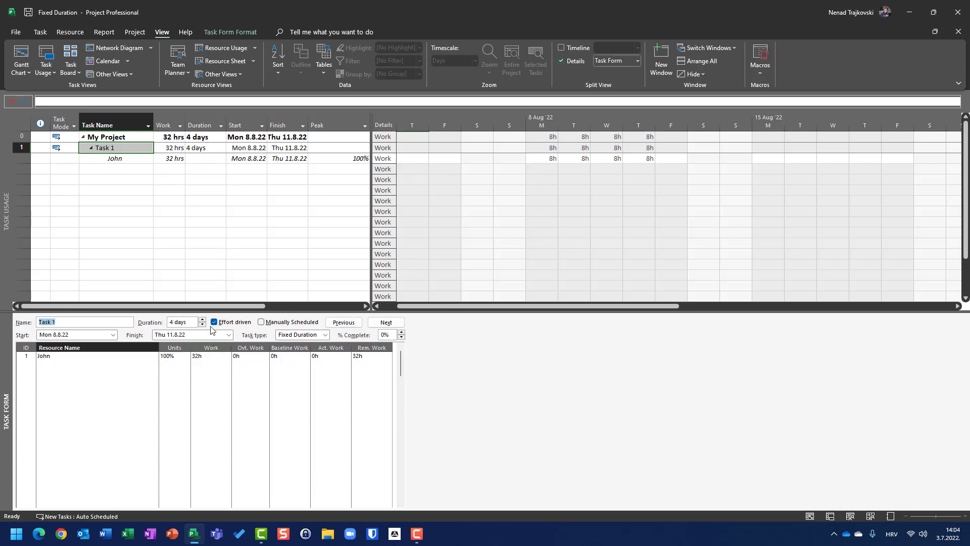
# Add the second resource to the effort-driven Task 1 alongside the resource already assigned.
pyautogui.click(155, 365)
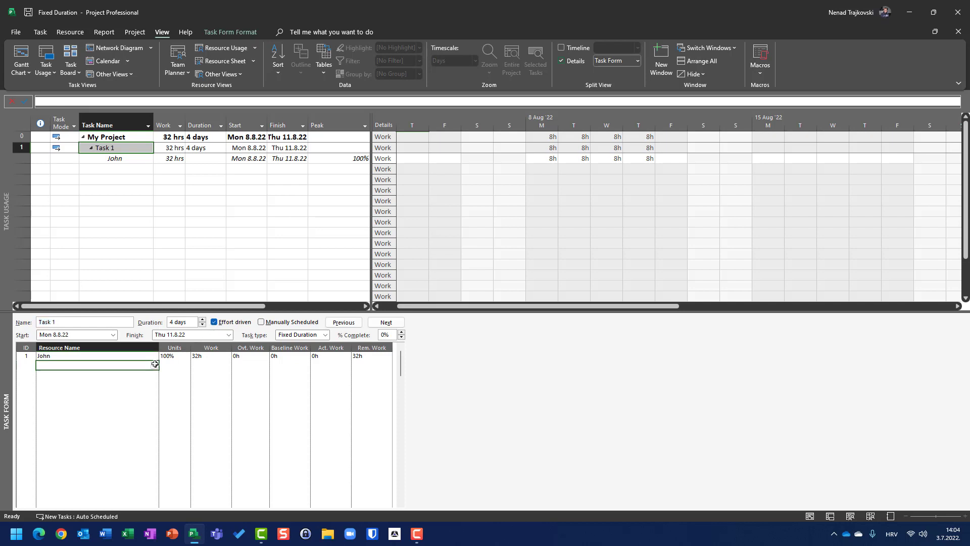
pyautogui.click(154, 365)
pyautogui.click(142, 379)
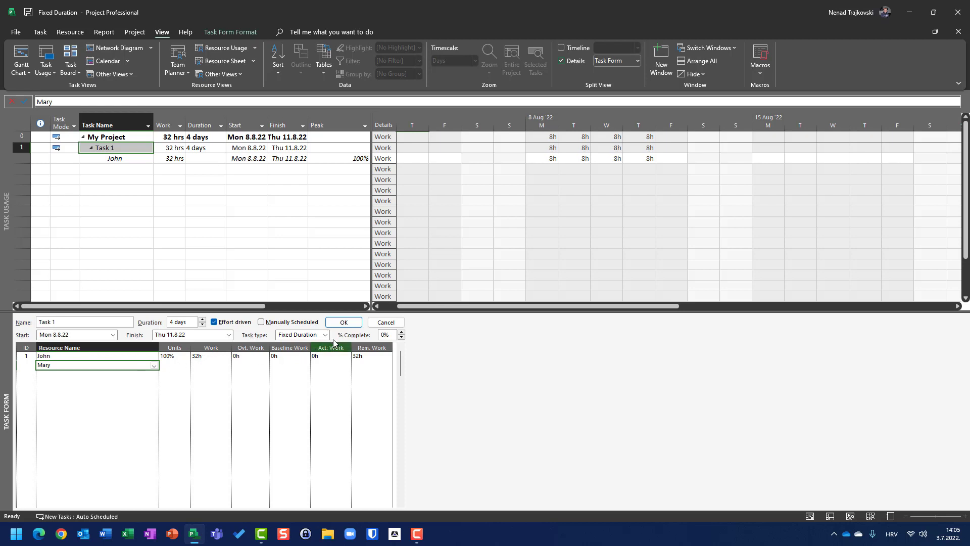
pyautogui.click(345, 324)
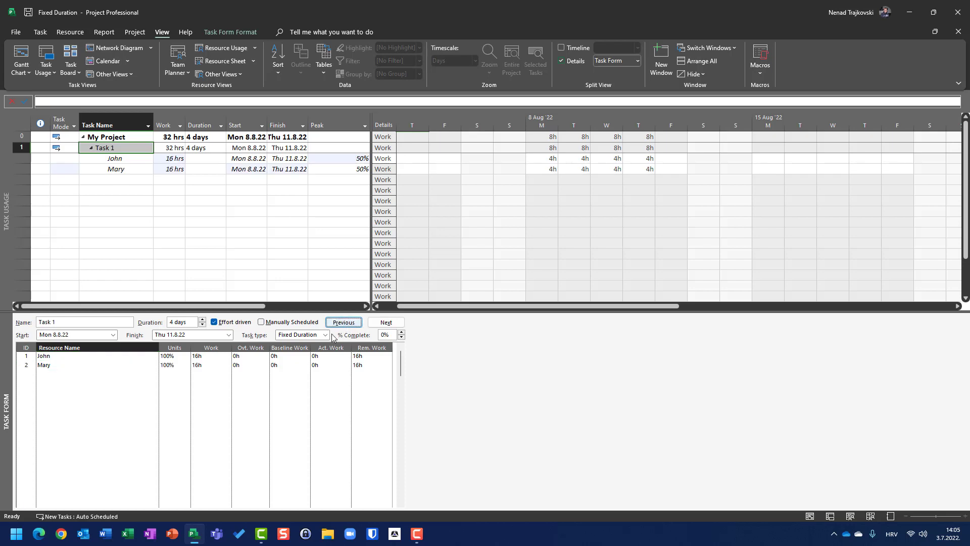